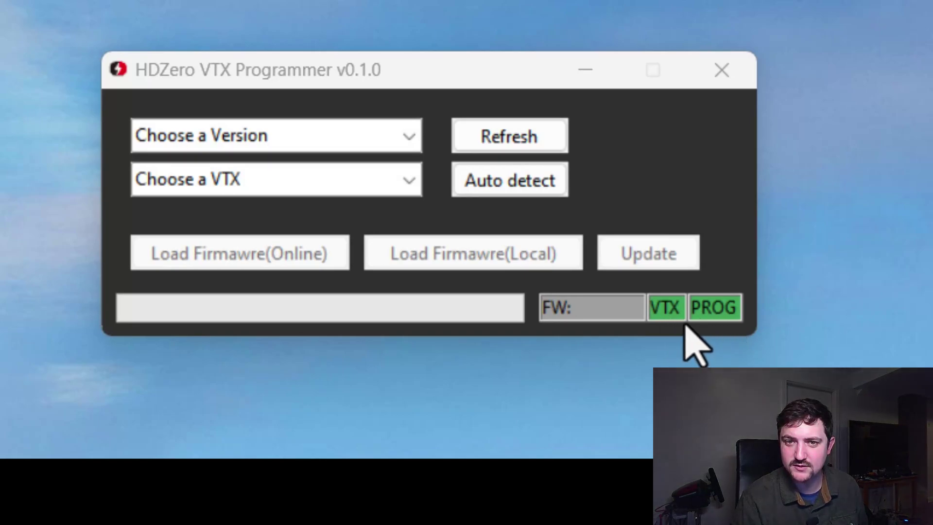
Show the available firmware versions v1.2.0, v1.1.0 and v1.0.0 in the version dropdown
left_click(409, 136)
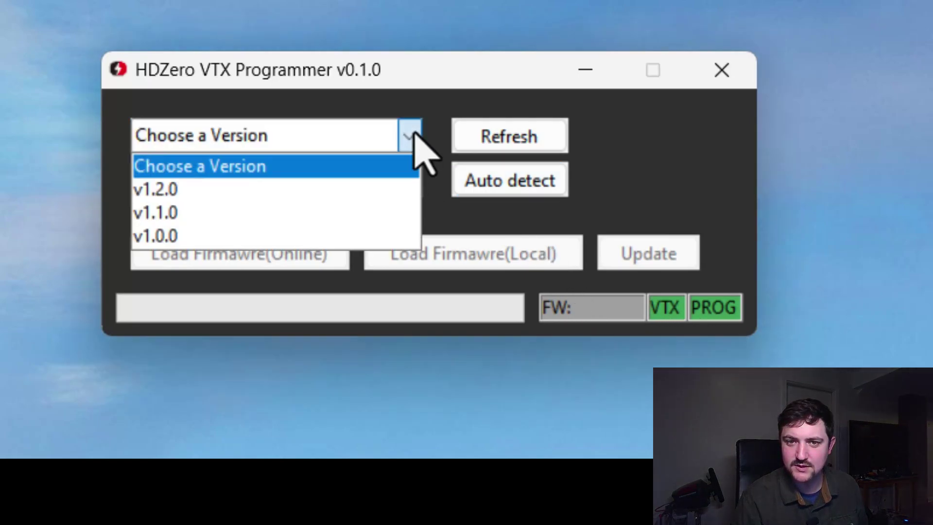
Load firmware v1.2.0 for hdzero_whoop_lite online and start flashing it to the VTX
left_click(343, 189)
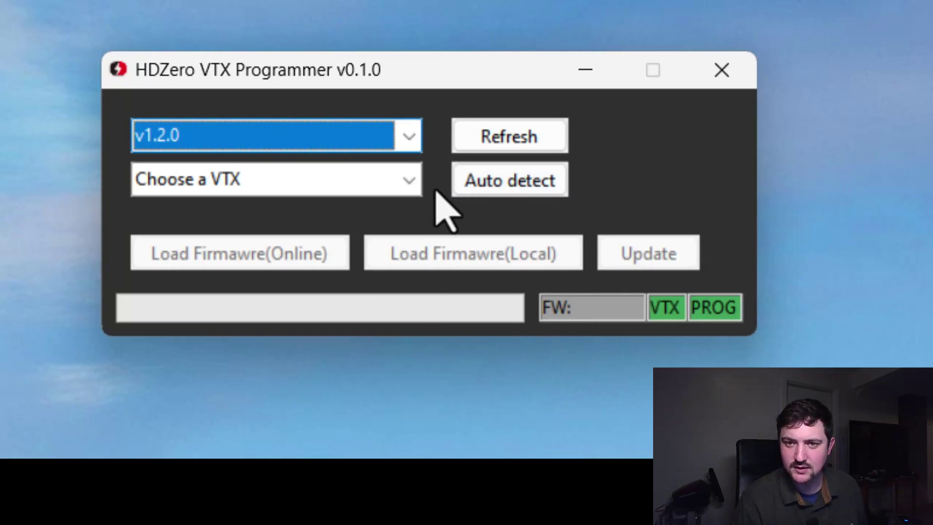
left_click(409, 180)
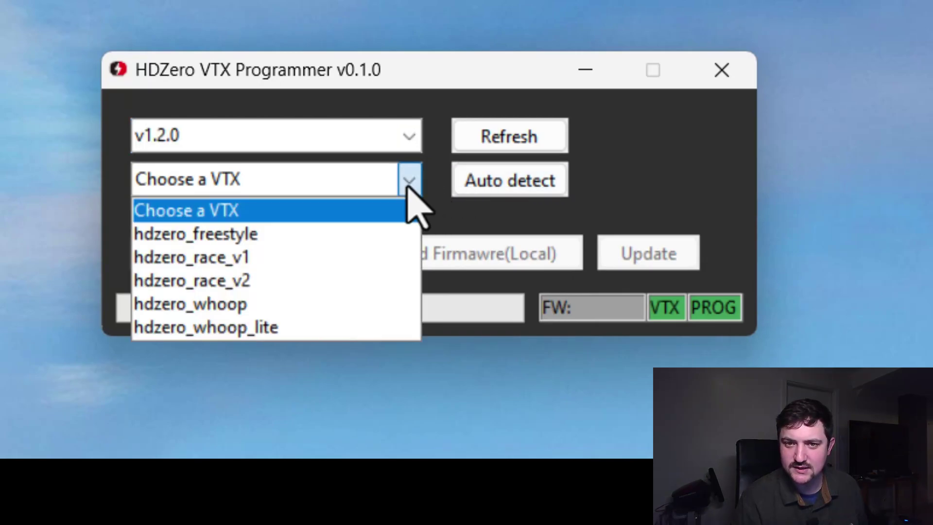
left_click(332, 328)
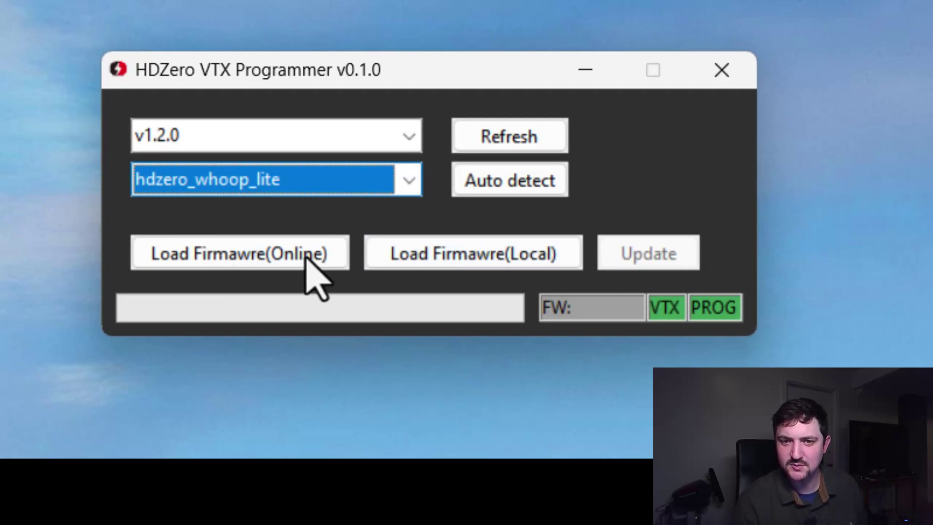
left_click(277, 256)
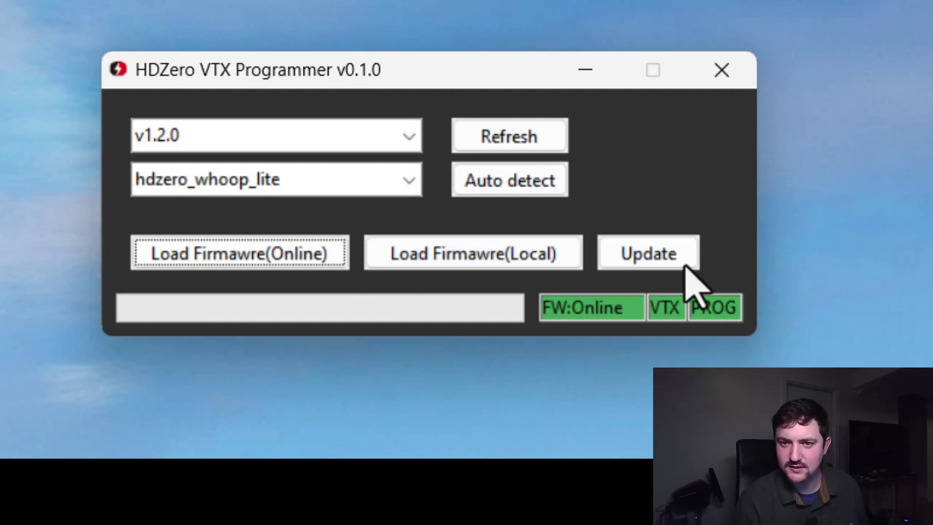
left_click(650, 254)
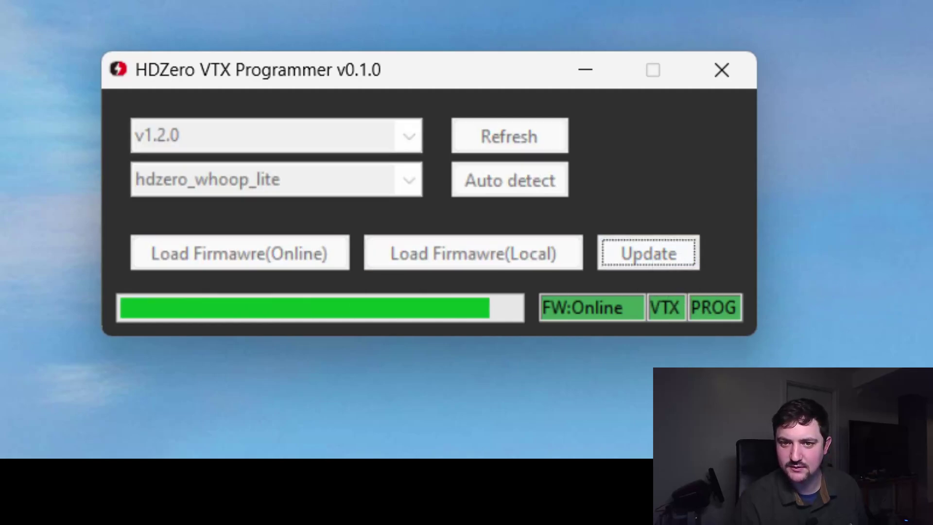